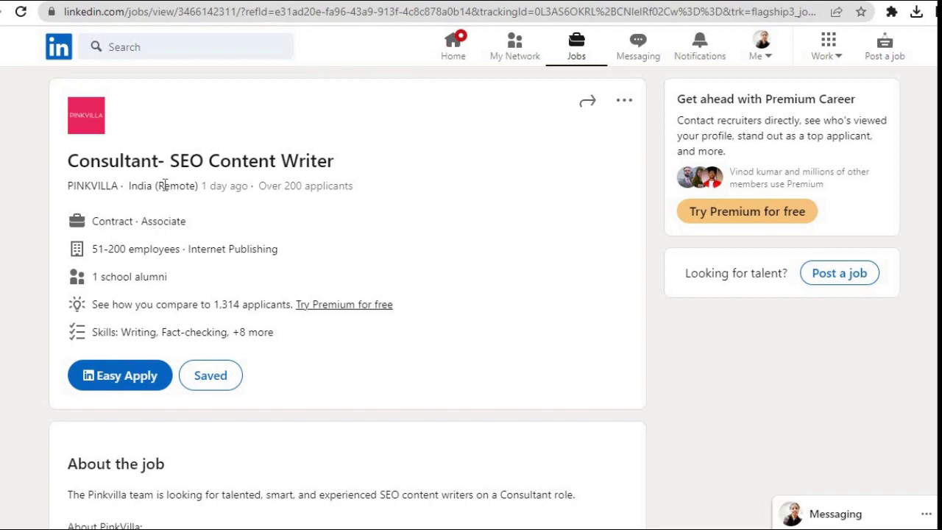
Scroll down to the About the job description of Pinkvilla's Consultant- SEO Content Writer posting
{"action": "scroll", "coordinate": [576, 159], "scroll_direction": "down", "scroll_amount": 5}
{"action": "left_click_drag", "start_coordinate": [330, 154], "coordinate": [456, 157]}
{"action": "left_click", "coordinate": [457, 156]}
{"action": "left_click_drag", "start_coordinate": [140, 219], "coordinate": [259, 219]}
{"action": "left_click_drag", "start_coordinate": [368, 219], "coordinate": [488, 221]}
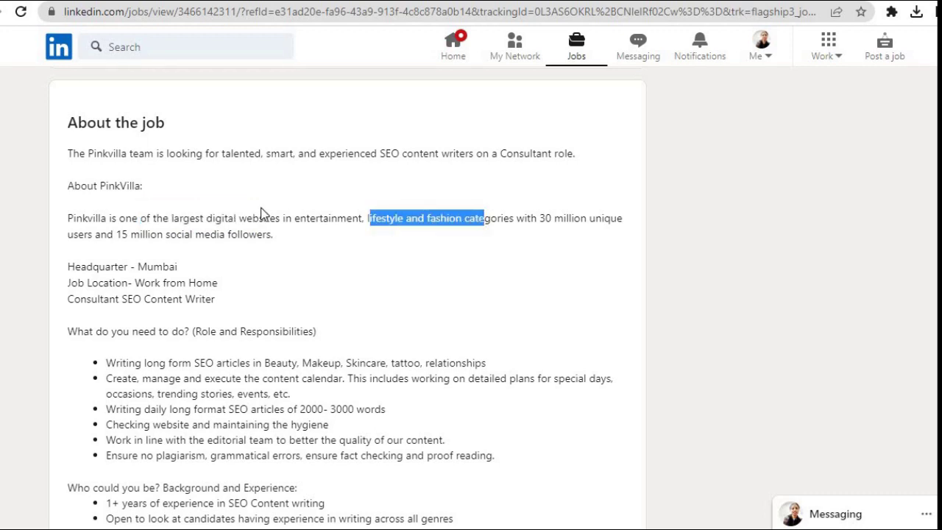
{"action": "left_click_drag", "start_coordinate": [199, 234], "coordinate": [231, 234]}
{"action": "left_click", "coordinate": [230, 234]}
{"action": "mouse_move", "coordinate": [194, 263]}
{"action": "left_mouse_down"}
{"action": "mouse_move", "coordinate": [162, 265]}
{"action": "mouse_move", "coordinate": [160, 283]}
{"action": "left_mouse_up"}
{"action": "key", "text": "shift+Home"}
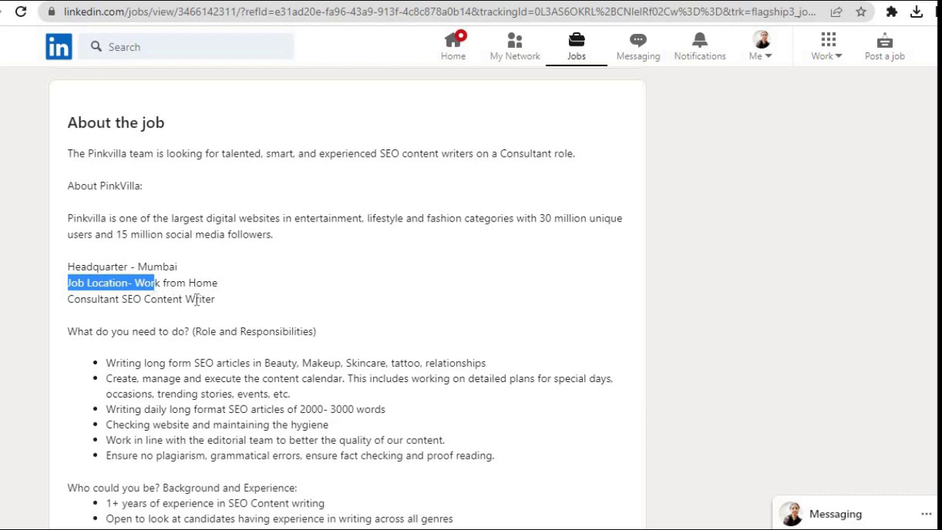
{"action": "left_click_drag", "start_coordinate": [145, 299], "coordinate": [202, 299]}
{"action": "left_click", "coordinate": [204, 299]}
Read the first responsibilities, highlighting the content calendar bullets and the long format SEO articles requirement
{"action": "scroll", "coordinate": [441, 109], "scroll_direction": "down", "scroll_amount": 3}
{"action": "mouse_move", "coordinate": [145, 156]}
{"action": "left_mouse_down"}
{"action": "mouse_move", "coordinate": [214, 159]}
{"action": "mouse_move", "coordinate": [237, 170]}
{"action": "left_mouse_up"}
{"action": "left_click", "coordinate": [237, 168]}
{"action": "left_click_drag", "start_coordinate": [179, 172], "coordinate": [249, 171]}
{"action": "left_click", "coordinate": [329, 154]}
{"action": "left_click_drag", "start_coordinate": [266, 173], "coordinate": [208, 188]}
{"action": "left_click", "coordinate": [195, 194]}
{"action": "mouse_move", "coordinate": [178, 204]}
{"action": "left_mouse_down"}
{"action": "mouse_move", "coordinate": [249, 209]}
{"action": "mouse_move", "coordinate": [363, 197]}
{"action": "left_mouse_up"}
{"action": "left_click", "coordinate": [167, 238]}
Read the later bullets, highlighting website maintenance, editorial team alignment, 'grammatical errors' and 'fact checking'
{"action": "left_click_drag", "start_coordinate": [177, 218], "coordinate": [237, 219]}
{"action": "left_click", "coordinate": [148, 244]}
{"action": "left_click_drag", "start_coordinate": [152, 233], "coordinate": [240, 226]}
{"action": "left_click", "coordinate": [203, 262]}
{"action": "left_click_drag", "start_coordinate": [226, 249], "coordinate": [275, 249]}
{"action": "left_click", "coordinate": [275, 249]}
{"action": "left_click_drag", "start_coordinate": [339, 249], "coordinate": [392, 246]}
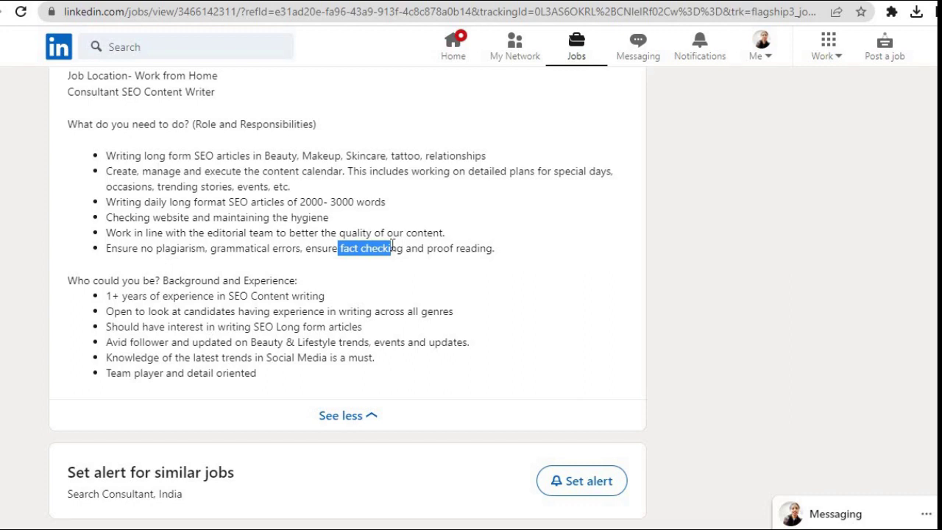
{"action": "left_click", "coordinate": [392, 246]}
{"action": "scroll", "coordinate": [391, 246], "scroll_direction": "down", "scroll_amount": 1}
{"action": "left_click_drag", "start_coordinate": [283, 262], "coordinate": [211, 275]}
{"action": "left_click", "coordinate": [280, 275]}
{"action": "left_click_drag", "start_coordinate": [207, 292], "coordinate": [302, 293]}
{"action": "left_click_drag", "start_coordinate": [154, 306], "coordinate": [234, 303]}
{"action": "mouse_move", "coordinate": [168, 323]}
{"action": "left_mouse_down"}
{"action": "mouse_move", "coordinate": [251, 306]}
{"action": "mouse_move", "coordinate": [251, 325]}
{"action": "left_mouse_up"}
{"action": "left_click_drag", "start_coordinate": [314, 324], "coordinate": [365, 324]}
{"action": "left_click_drag", "start_coordinate": [159, 338], "coordinate": [260, 344]}
{"action": "left_click", "coordinate": [140, 356]}
{"action": "left_click_drag", "start_coordinate": [139, 356], "coordinate": [219, 356]}
{"action": "left_click", "coordinate": [219, 356]}
Expand the company description and highlight phrases about entertainment & lifestyle genres and 30 million users
{"action": "scroll", "coordinate": [593, 349], "scroll_direction": "down", "scroll_amount": 5}
{"action": "left_click", "coordinate": [593, 349]}
{"action": "left_click_drag", "start_coordinate": [176, 295], "coordinate": [259, 294]}
{"action": "left_click_drag", "start_coordinate": [354, 294], "coordinate": [450, 294]}
{"action": "left_click_drag", "start_coordinate": [513, 294], "coordinate": [551, 294]}
{"action": "left_click_drag", "start_coordinate": [178, 310], "coordinate": [238, 309]}
{"action": "left_click", "coordinate": [409, 313]}
{"action": "left_click_drag", "start_coordinate": [350, 309], "coordinate": [423, 309]}
{"action": "left_click_drag", "start_coordinate": [520, 309], "coordinate": [600, 294]}
{"action": "left_click", "coordinate": [602, 293]}
Read the last paragraph, highlighting 'Pinkvilla can offer', 'shaping the future', 'agile mindset' and 'empathetic approach'
{"action": "scroll", "coordinate": [111, 354], "scroll_direction": "down", "scroll_amount": 2}
{"action": "left_click_drag", "start_coordinate": [305, 358], "coordinate": [384, 360]}
{"action": "left_click_drag", "start_coordinate": [469, 358], "coordinate": [569, 358]}
{"action": "left_click_drag", "start_coordinate": [162, 372], "coordinate": [201, 372]}
{"action": "left_click", "coordinate": [250, 358]}
{"action": "left_click_drag", "start_coordinate": [281, 371], "coordinate": [329, 372]}
{"action": "left_click_drag", "start_coordinate": [446, 371], "coordinate": [507, 372]}
{"action": "left_click", "coordinate": [488, 347]}
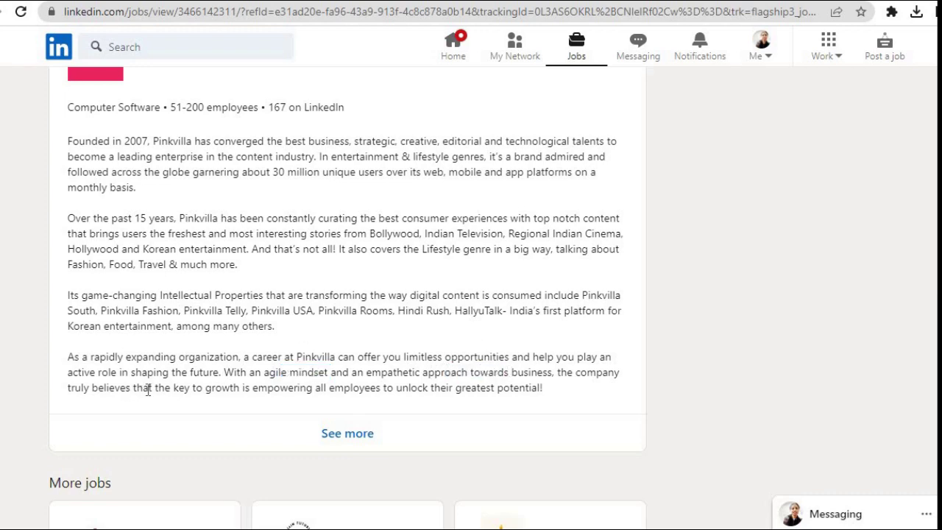